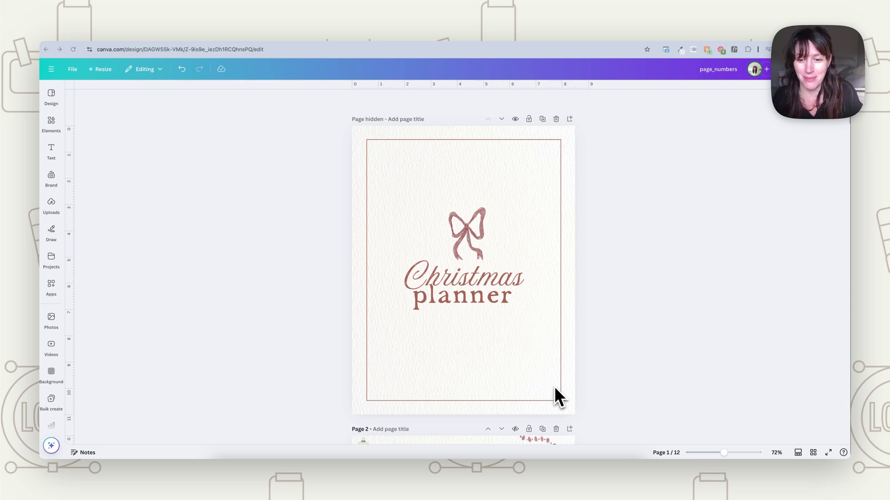
Add Page numbers from the Text panel's Dynamic text section and view the Format options
{"action": "scroll", "coordinate": [561, 402], "scroll_direction": "down", "scroll_amount": 15}
{"action": "scroll", "coordinate": [570, 419], "scroll_direction": "up", "scroll_amount": 15}
{"action": "scroll", "coordinate": [566, 410], "scroll_direction": "up", "scroll_amount": 1}
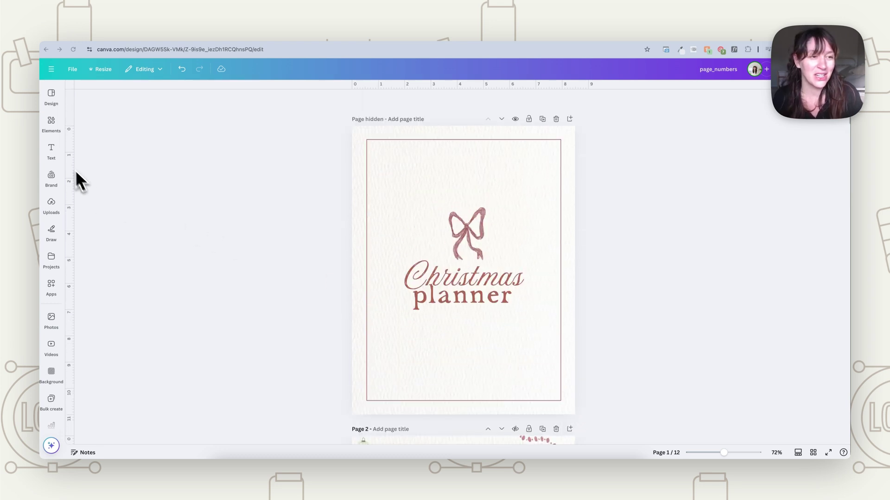
{"action": "left_click", "coordinate": [52, 153]}
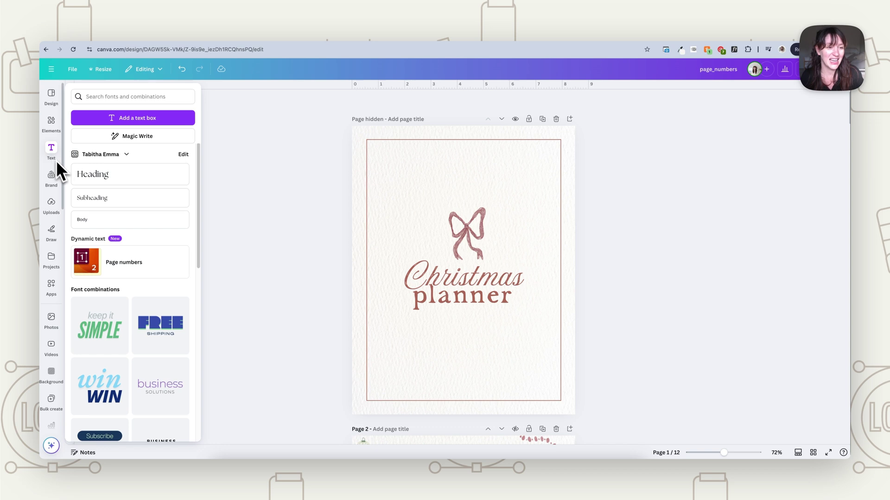
{"action": "left_click", "coordinate": [120, 268]}
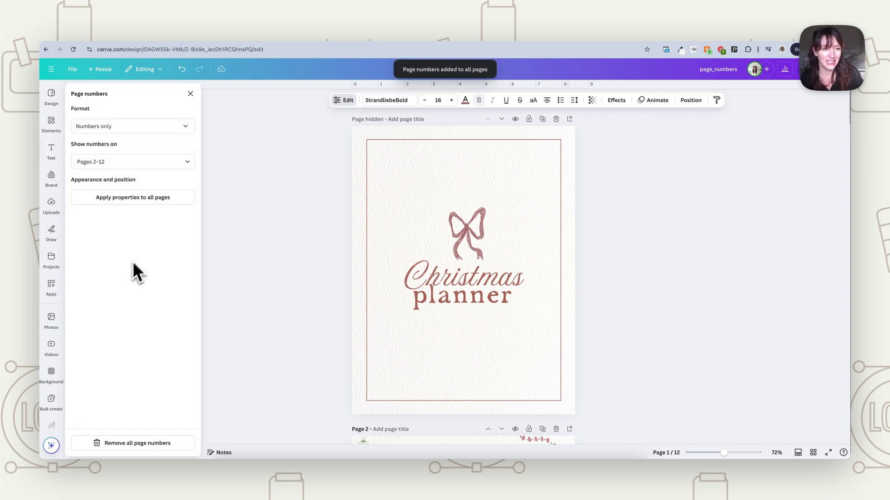
{"action": "left_click", "coordinate": [115, 126]}
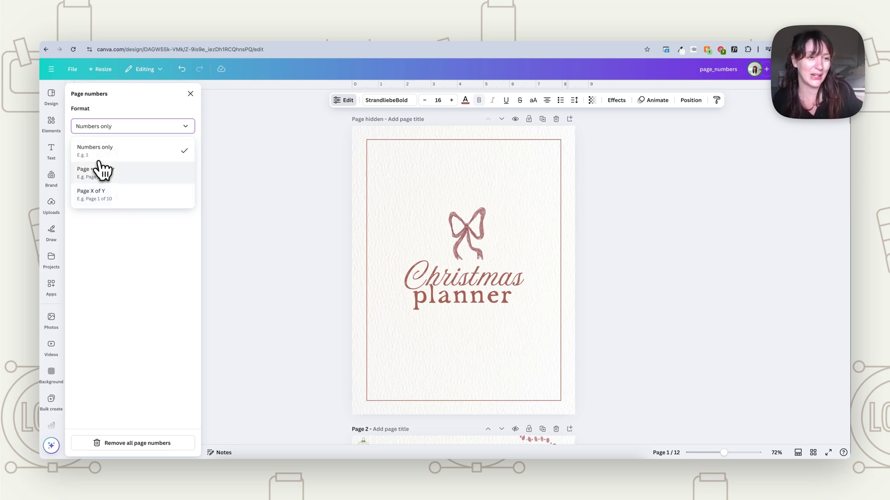
Keep the Numbers only format and unhide the cover page, Page 1
{"action": "left_click", "coordinate": [160, 150]}
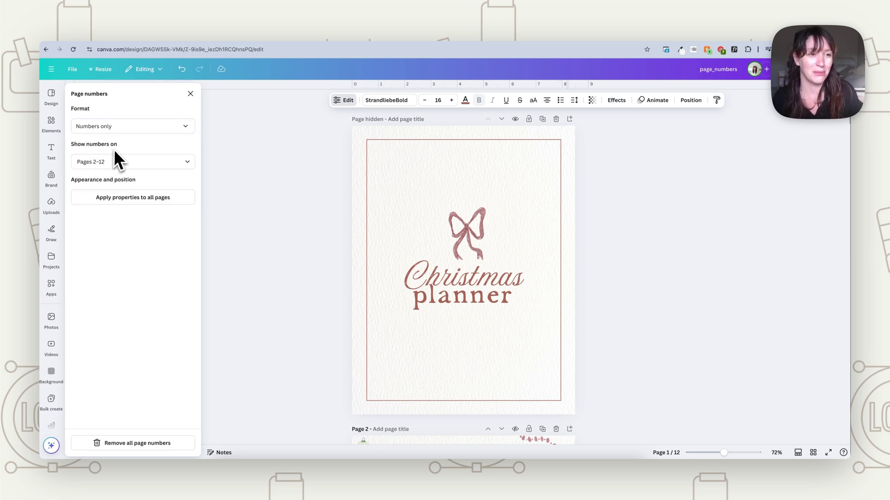
{"action": "left_click", "coordinate": [143, 163]}
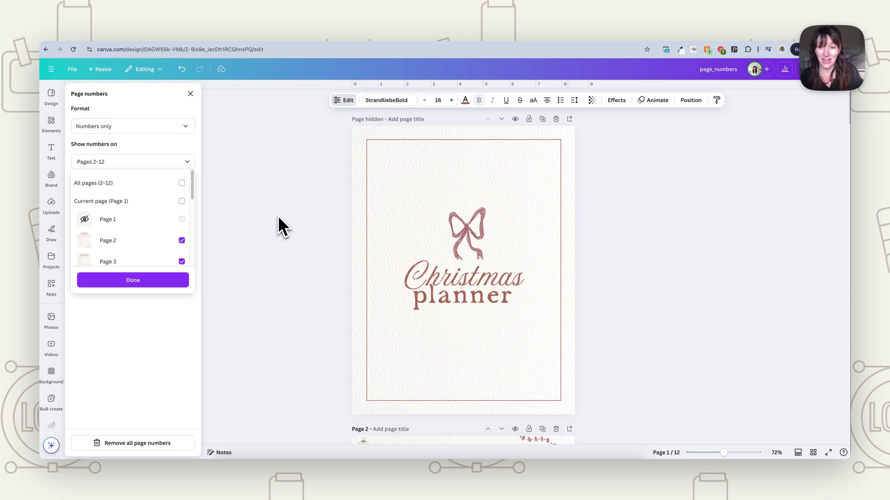
{"action": "left_click", "coordinate": [515, 119]}
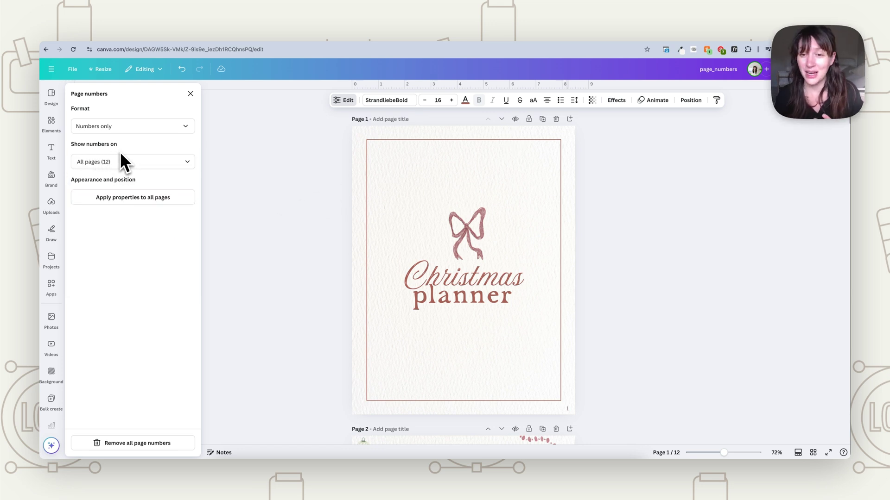
Untick Page 1 so only pages 2–12 show numbers, and confirm with Done
{"action": "left_click", "coordinate": [121, 163]}
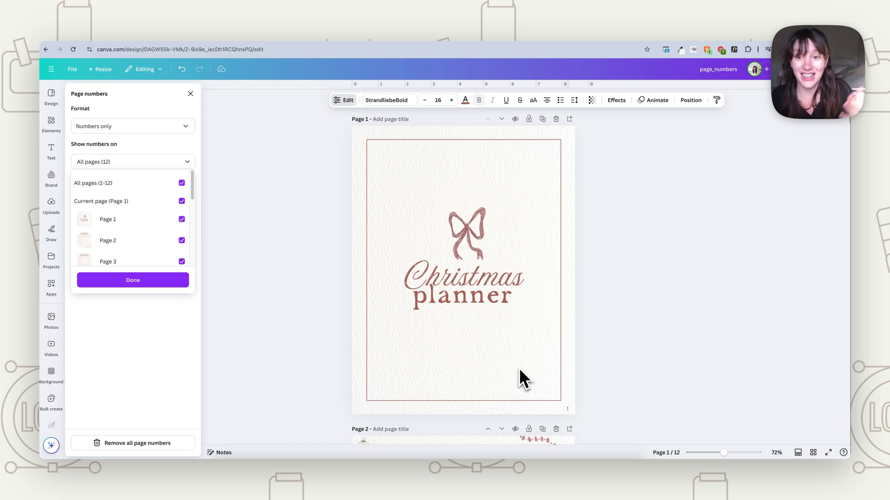
{"action": "left_click", "coordinate": [182, 220]}
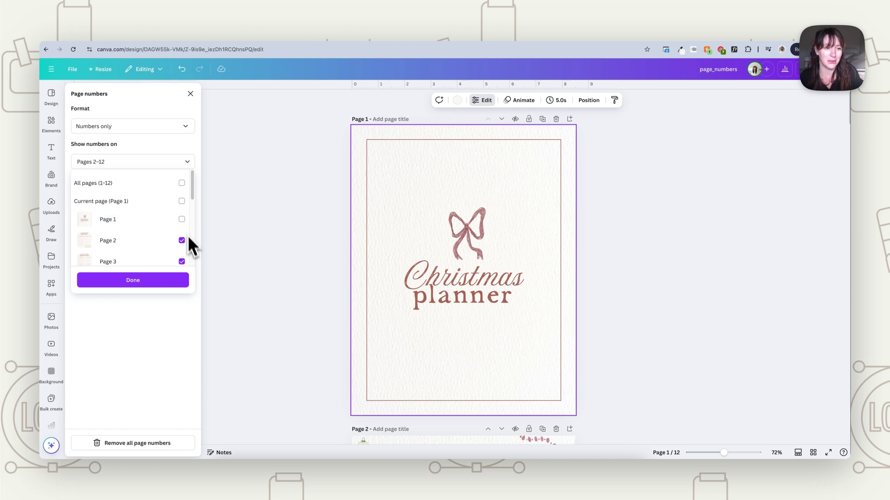
{"action": "scroll", "coordinate": [131, 250], "scroll_direction": "down", "scroll_amount": 5}
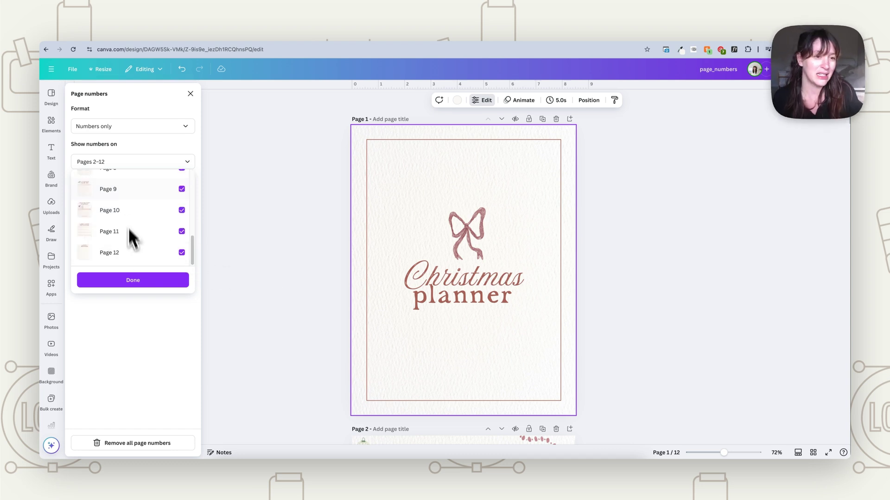
{"action": "left_click", "coordinate": [122, 283]}
{"action": "scroll", "coordinate": [546, 382], "scroll_direction": "down", "scroll_amount": 5}
{"action": "scroll", "coordinate": [547, 383], "scroll_direction": "down", "scroll_amount": 3}
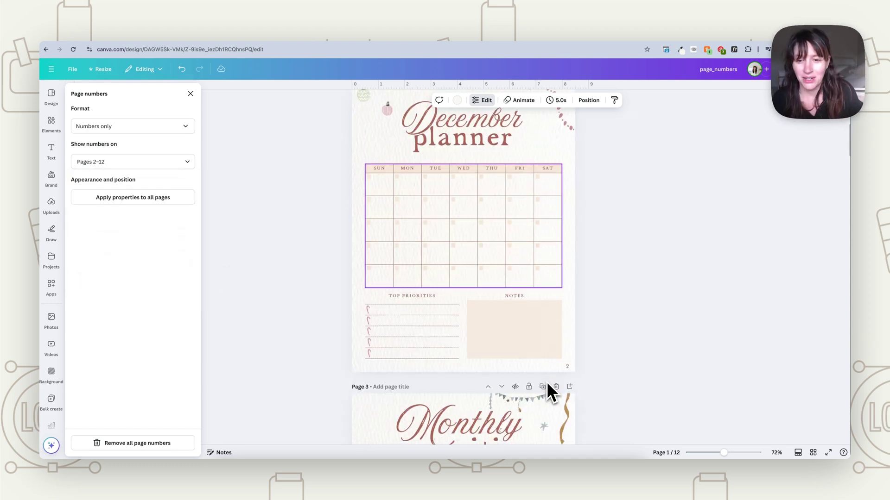
Style the page 2 number navy at size 18 and nudge it slightly higher
{"action": "left_click", "coordinate": [568, 370]}
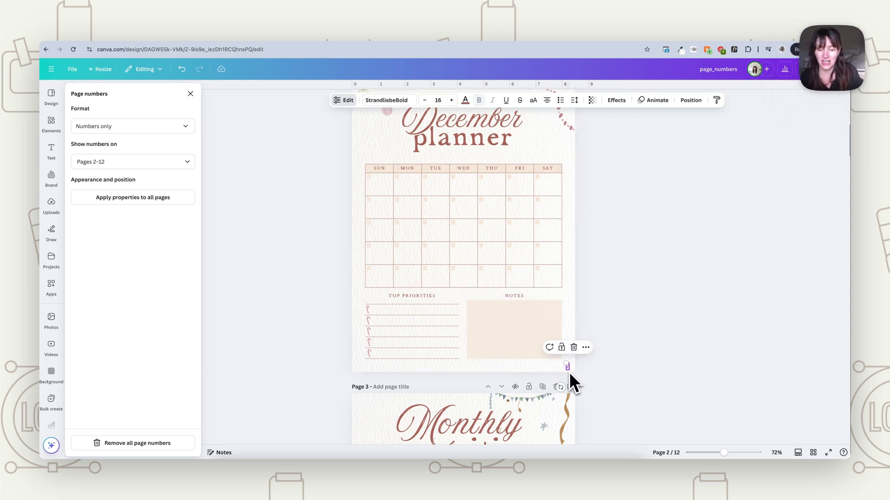
{"action": "left_click", "coordinate": [403, 110]}
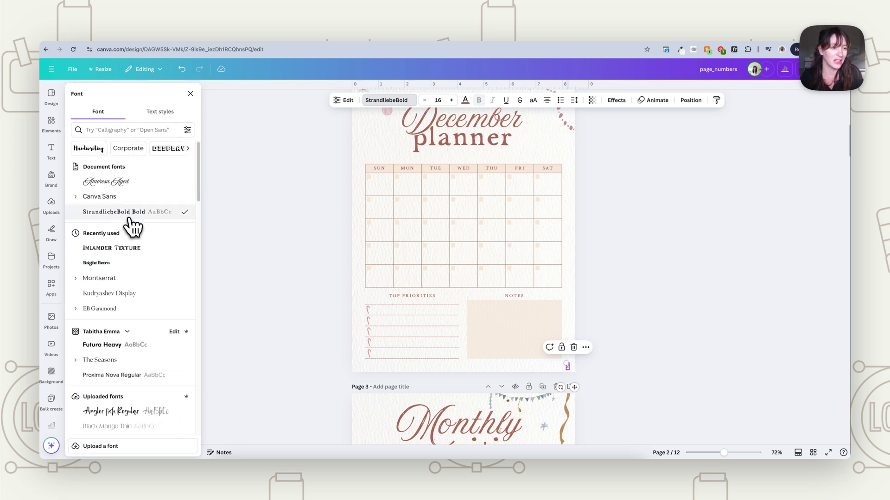
{"action": "left_click", "coordinate": [465, 100]}
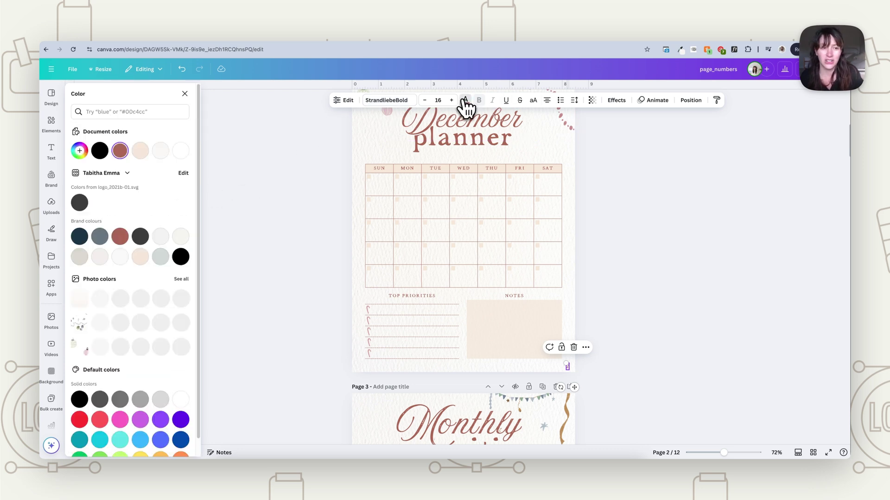
{"action": "left_click", "coordinate": [99, 239]}
{"action": "left_click", "coordinate": [79, 237]}
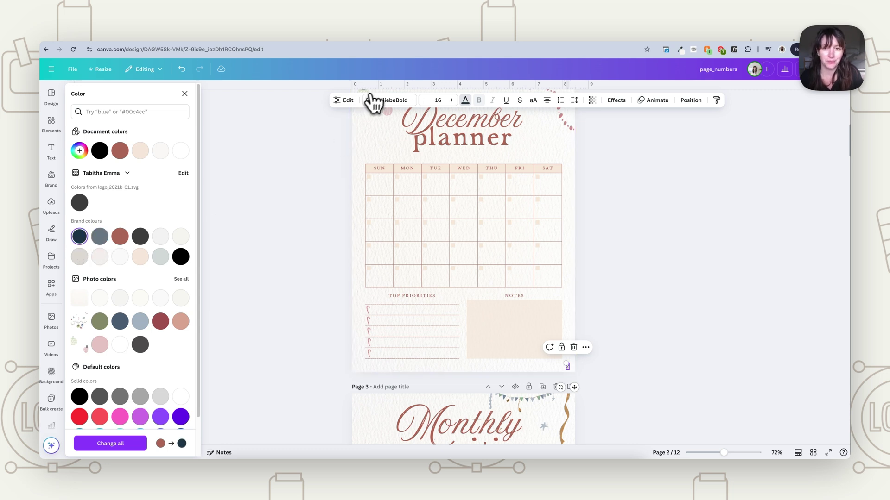
{"action": "left_click", "coordinate": [451, 100]}
{"action": "left_click", "coordinate": [451, 101]}
{"action": "left_click_drag", "start_coordinate": [574, 388], "coordinate": [574, 388]}
{"action": "left_click", "coordinate": [184, 94]}
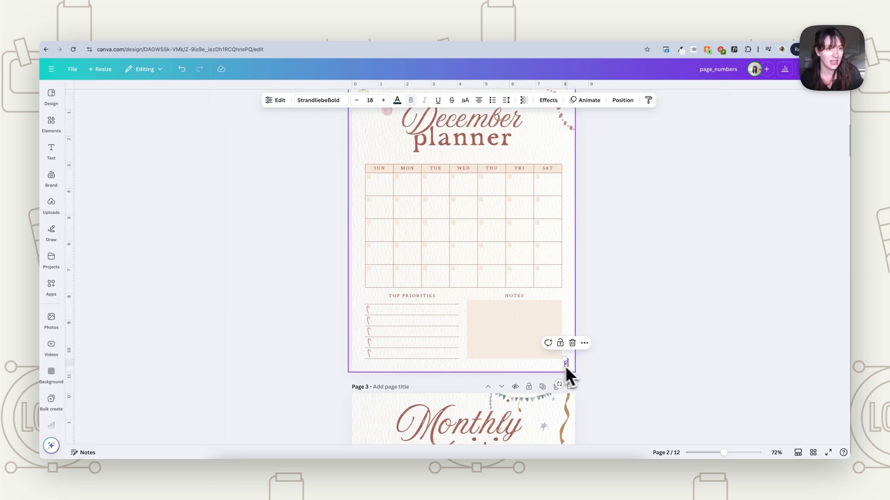
In the Page numbers settings, apply the number's properties to all pages
{"action": "left_click", "coordinate": [51, 151]}
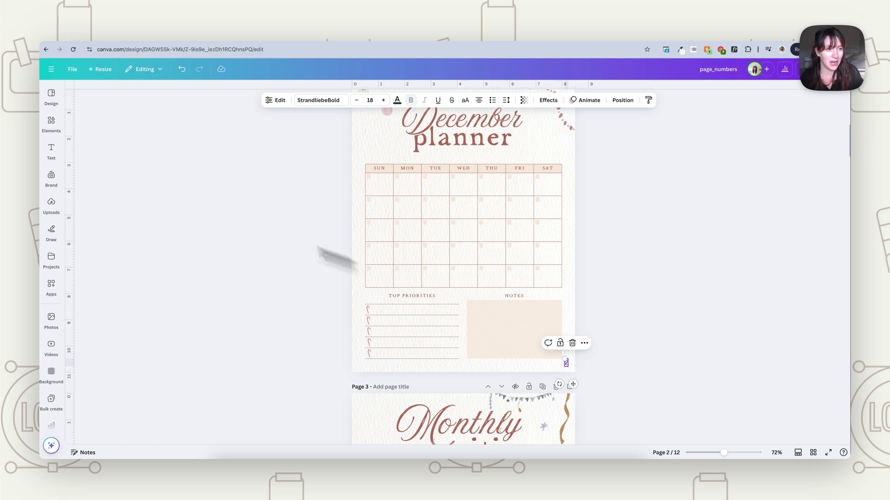
{"action": "left_click", "coordinate": [55, 158]}
{"action": "left_click", "coordinate": [146, 278]}
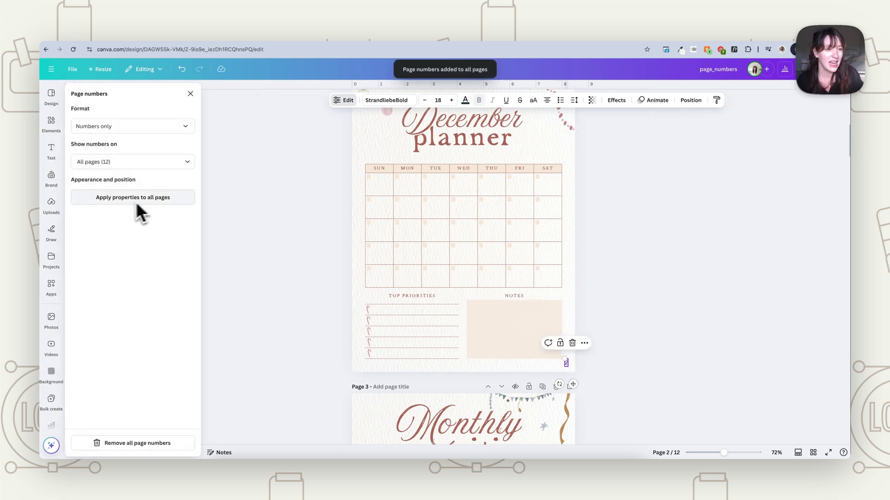
{"action": "left_click", "coordinate": [163, 203]}
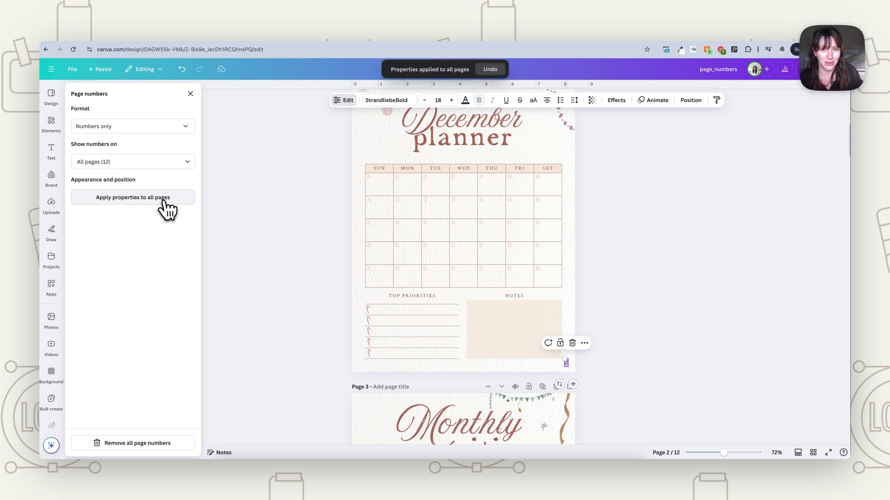
{"action": "scroll", "coordinate": [611, 336], "scroll_direction": "down", "scroll_amount": 7}
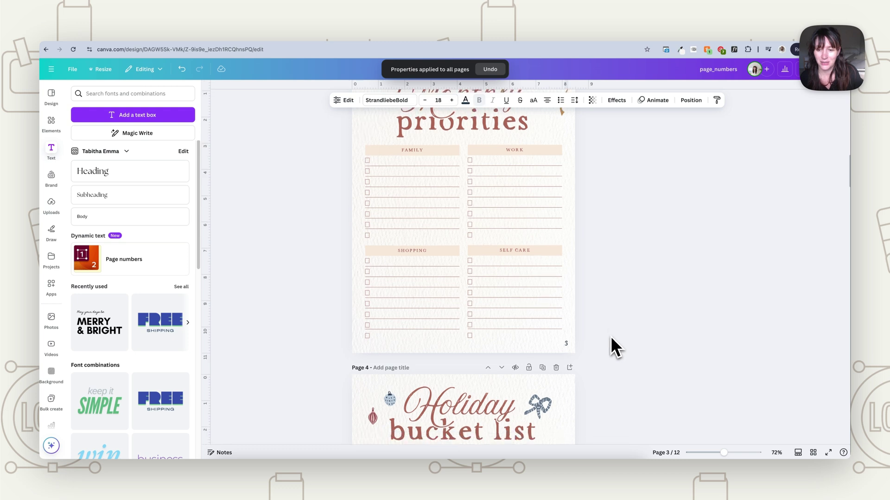
Scroll through the planner pages to check the cover is unnumbered and later pages show navy numbers
{"action": "scroll", "coordinate": [579, 350], "scroll_direction": "down", "scroll_amount": 5}
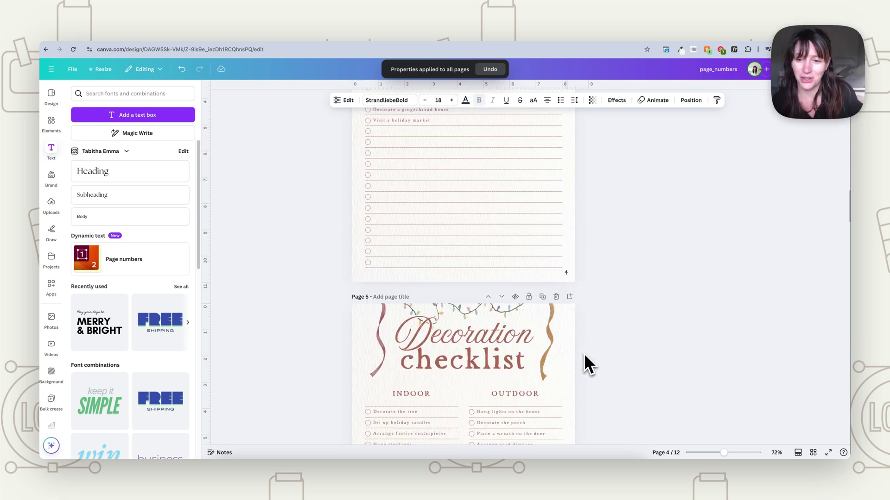
{"action": "scroll", "coordinate": [577, 330], "scroll_direction": "down", "scroll_amount": 8}
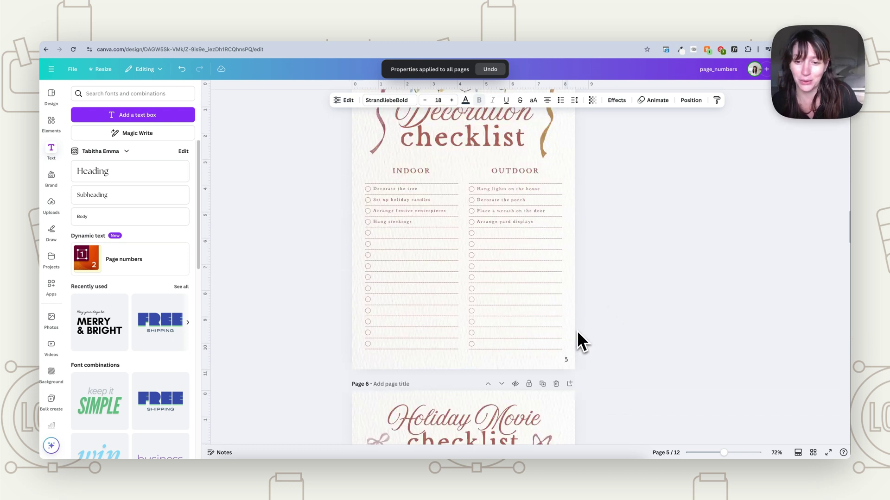
{"action": "scroll", "coordinate": [577, 329], "scroll_direction": "up", "scroll_amount": 8}
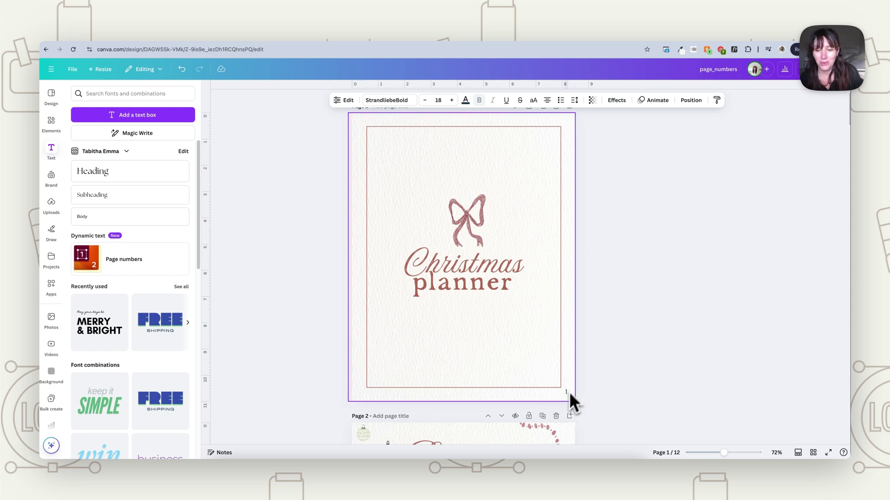
{"action": "scroll", "coordinate": [549, 239], "scroll_direction": "up", "scroll_amount": 1}
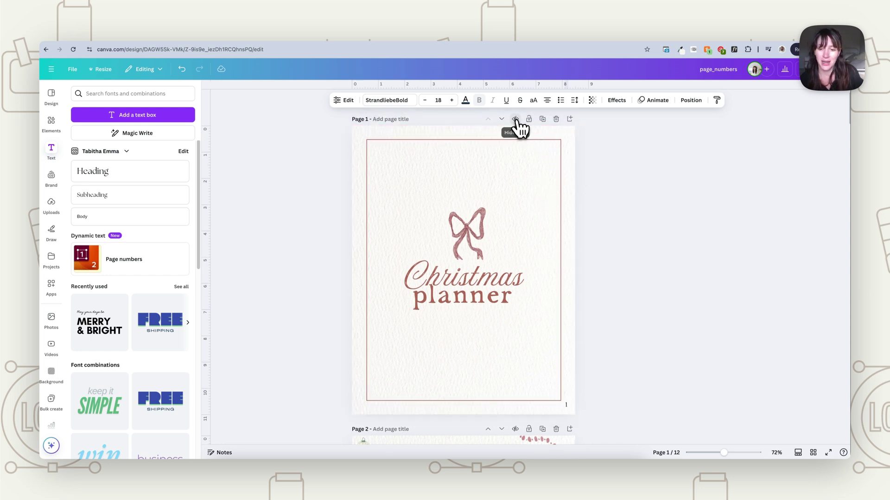
{"action": "scroll", "coordinate": [577, 394], "scroll_direction": "down", "scroll_amount": 5}
{"action": "scroll", "coordinate": [569, 413], "scroll_direction": "down", "scroll_amount": 5}
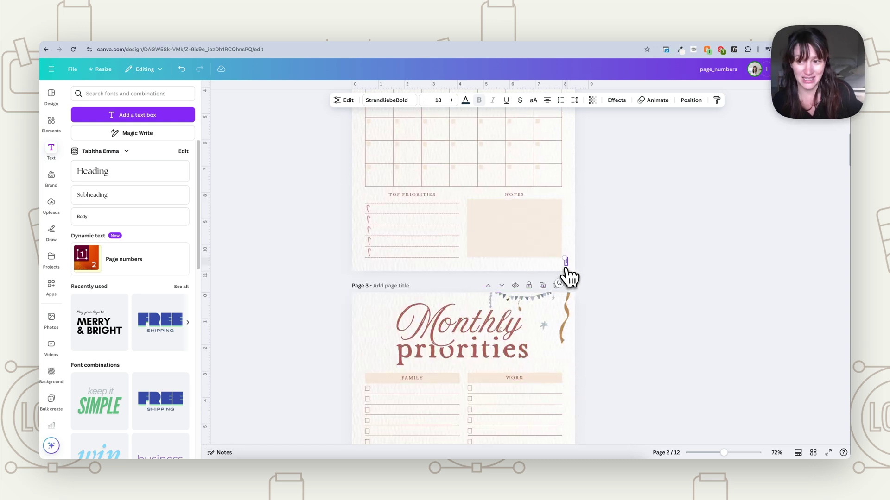
{"action": "scroll", "coordinate": [569, 278], "scroll_direction": "up", "scroll_amount": 10}
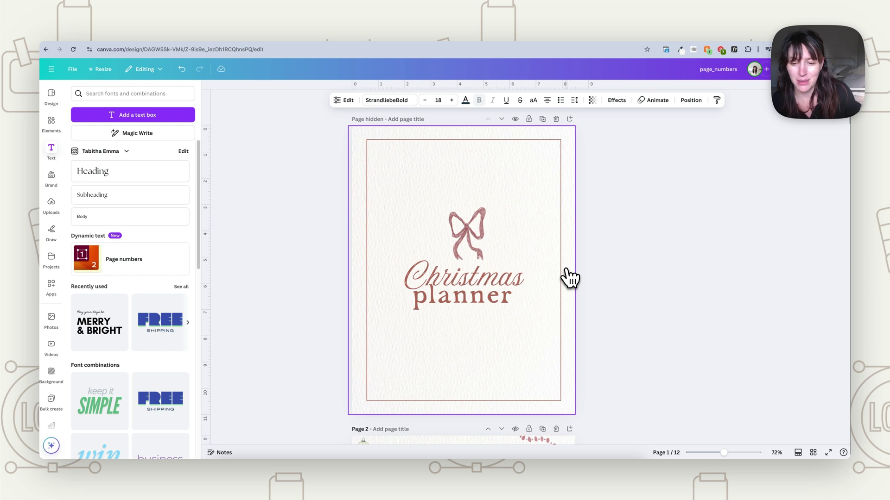
{"action": "scroll", "coordinate": [552, 405], "scroll_direction": "down", "scroll_amount": 10}
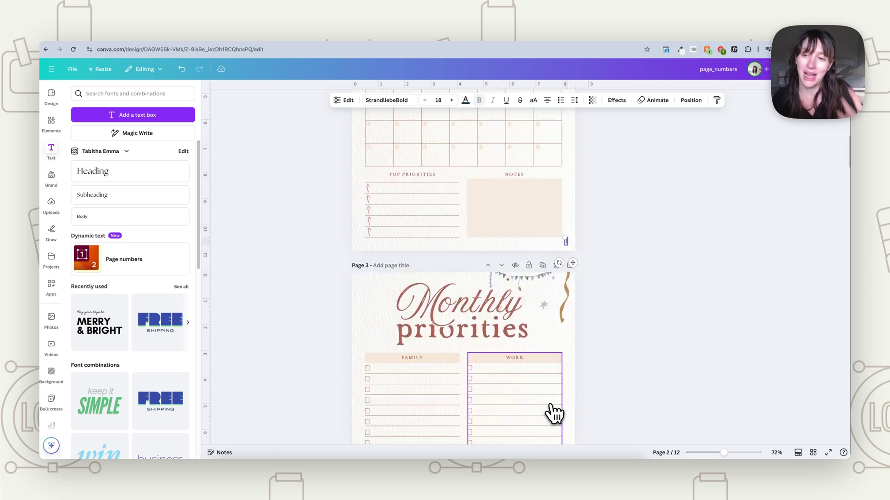
{"action": "scroll", "coordinate": [554, 413], "scroll_direction": "up", "scroll_amount": 10}
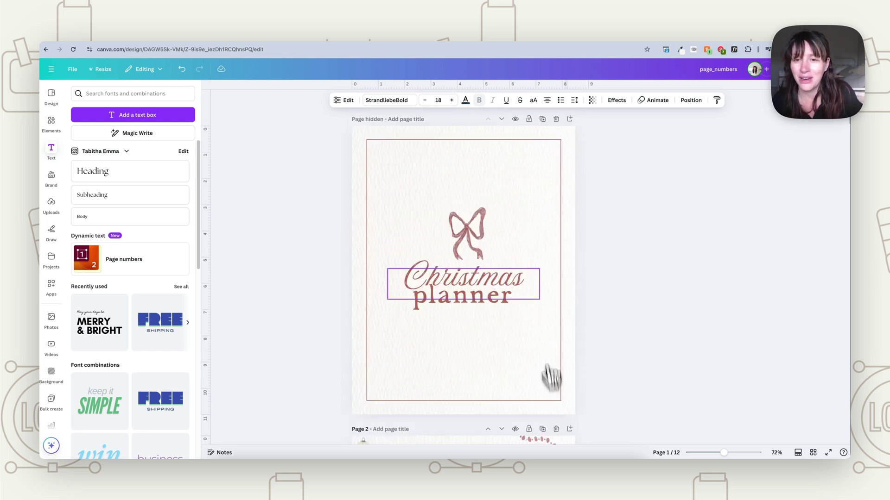
{"action": "scroll", "coordinate": [612, 427], "scroll_direction": "down", "scroll_amount": 8}
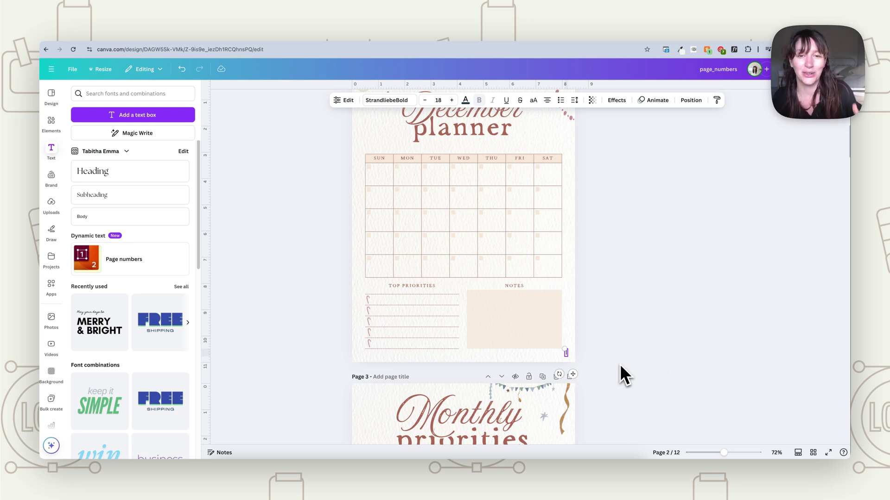
{"action": "scroll", "coordinate": [617, 368], "scroll_direction": "down", "scroll_amount": 10}
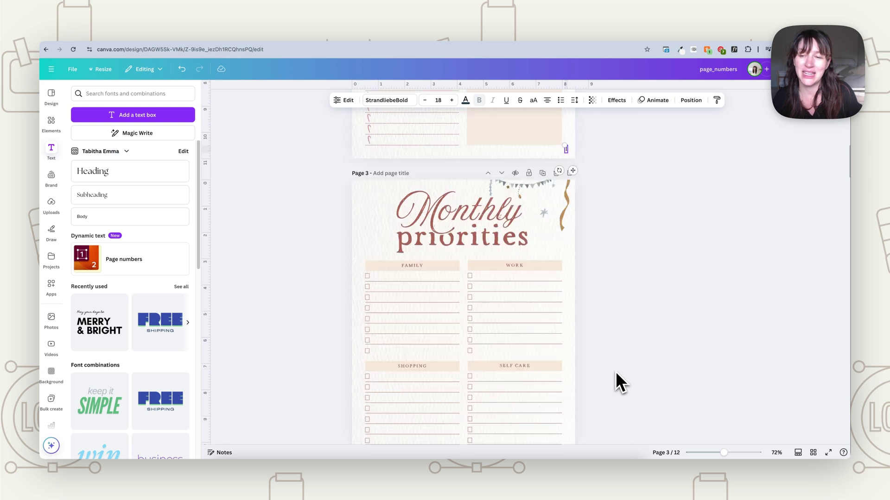
{"action": "scroll", "coordinate": [615, 371], "scroll_direction": "up", "scroll_amount": 15}
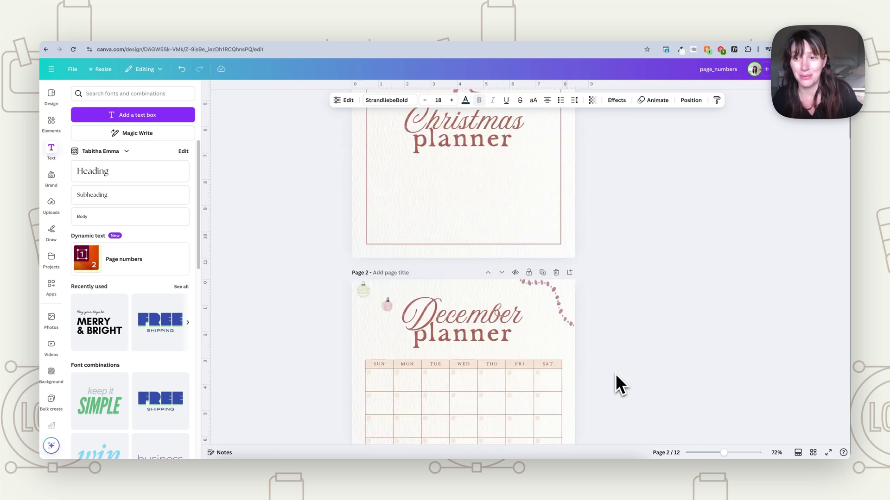